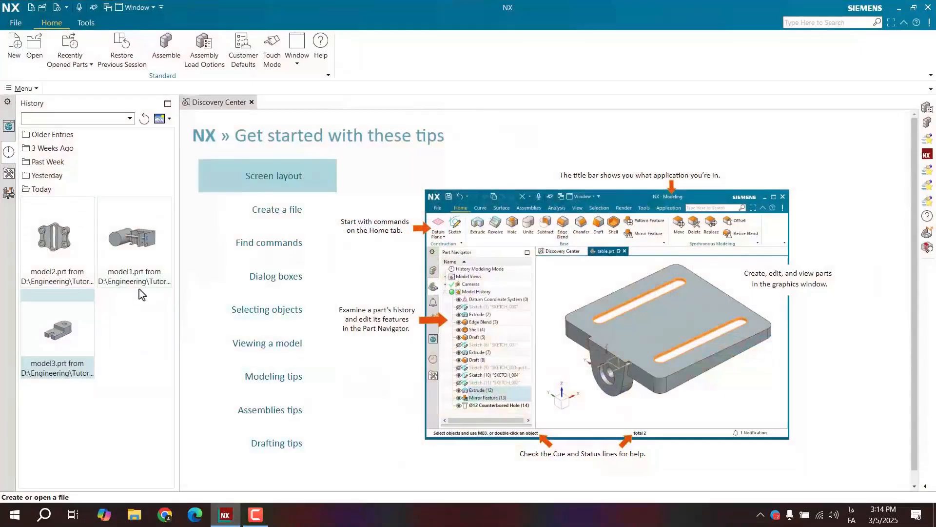
# - Create a new part from the Model template in millimetres and start a sketch on the Front plane
pyautogui.click(16, 55)
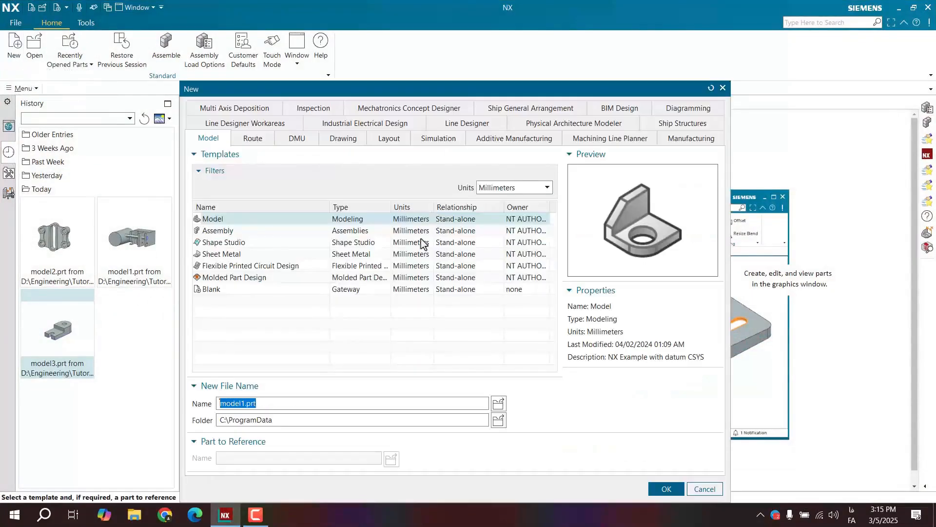
pyautogui.click(667, 488)
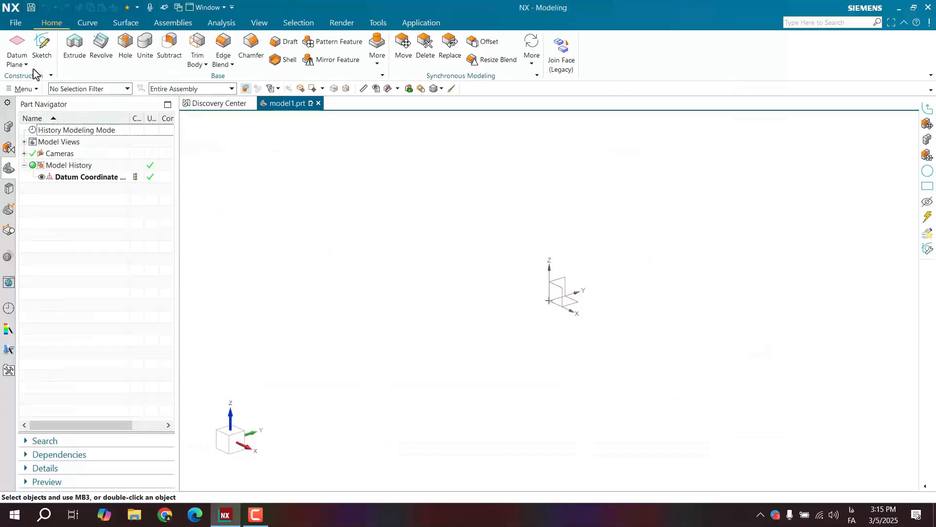
pyautogui.click(41, 56)
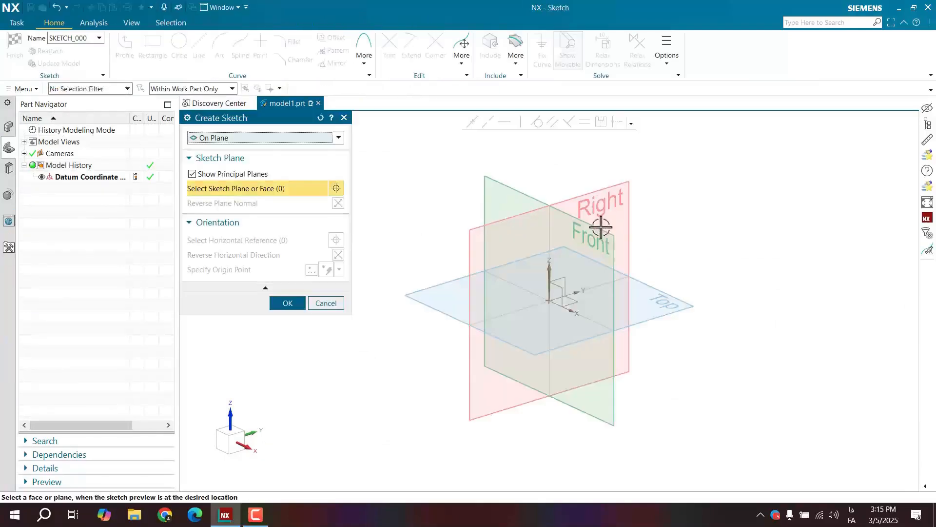
pyautogui.click(600, 225)
pyautogui.click(273, 302)
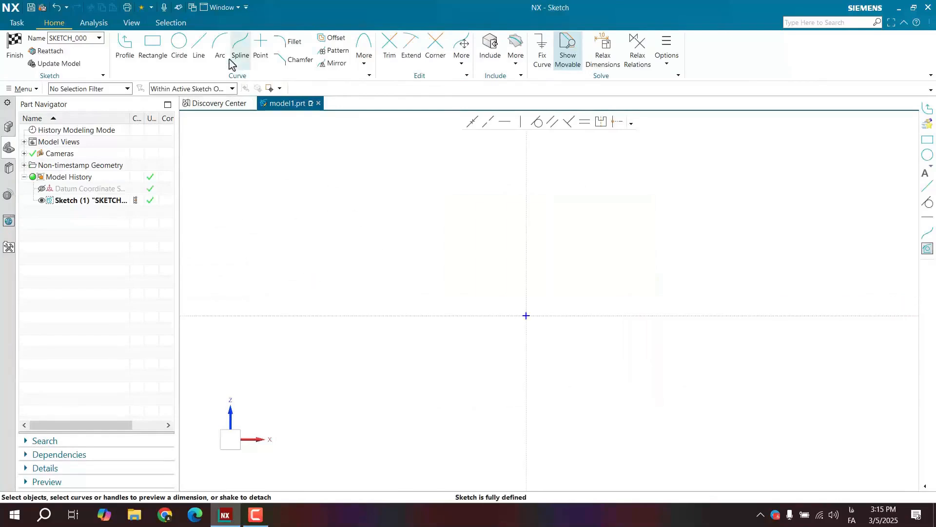
# - Sketch a three-point arc opening toward the origin, beside it in the negative X direction and roughly centred on the horizontal axis
pyautogui.click(220, 49)
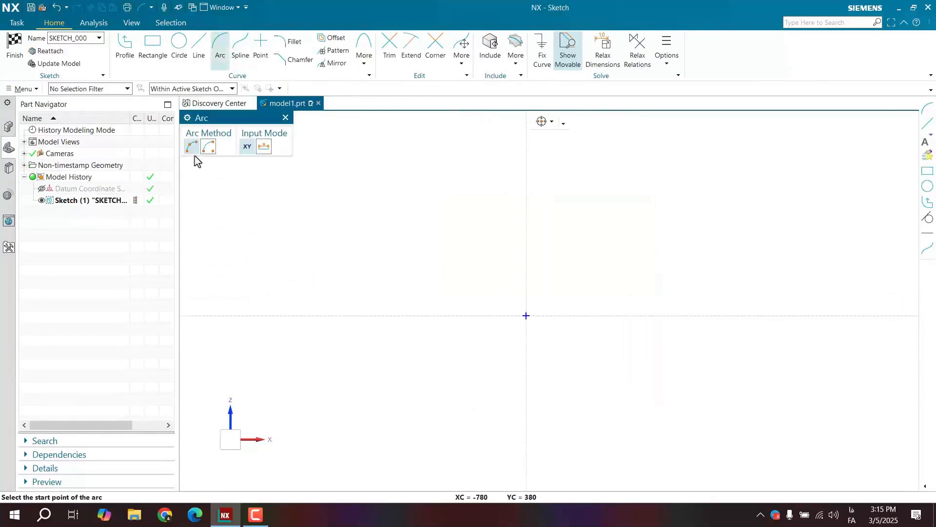
pyautogui.click(208, 149)
pyautogui.click(378, 252)
pyautogui.click(379, 372)
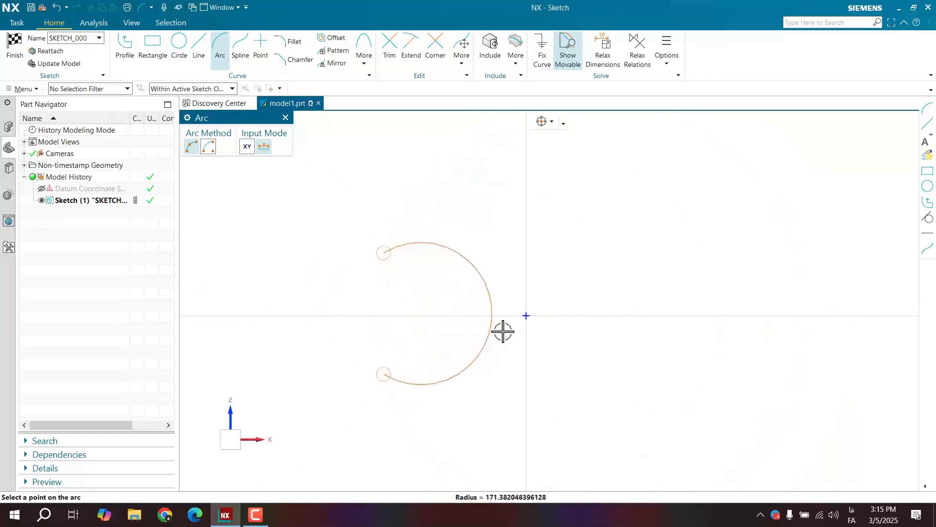
pyautogui.click(323, 330)
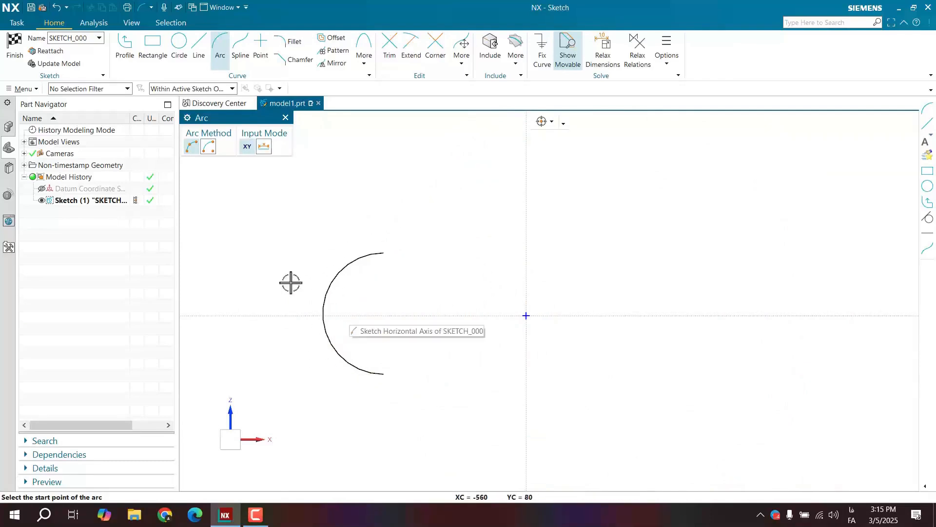
# - Sketch an arc by centre and endpoints, centred on the origin, with a radius of about 263 mm bulging toward positive X
pyautogui.click(210, 148)
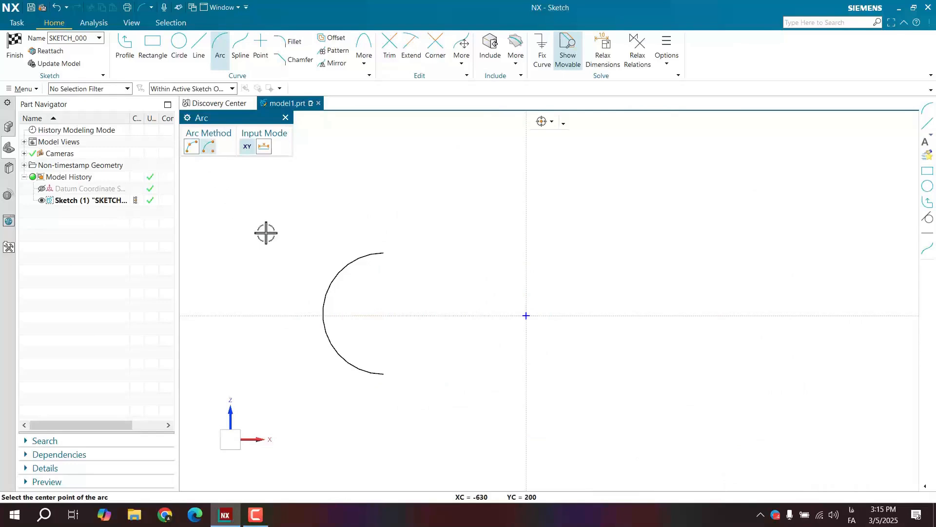
pyautogui.click(528, 315)
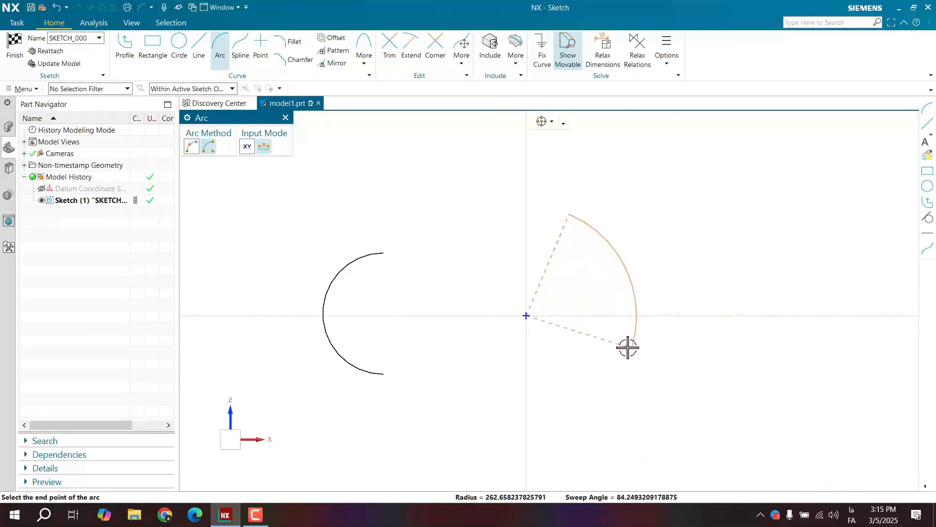
pyautogui.click(582, 394)
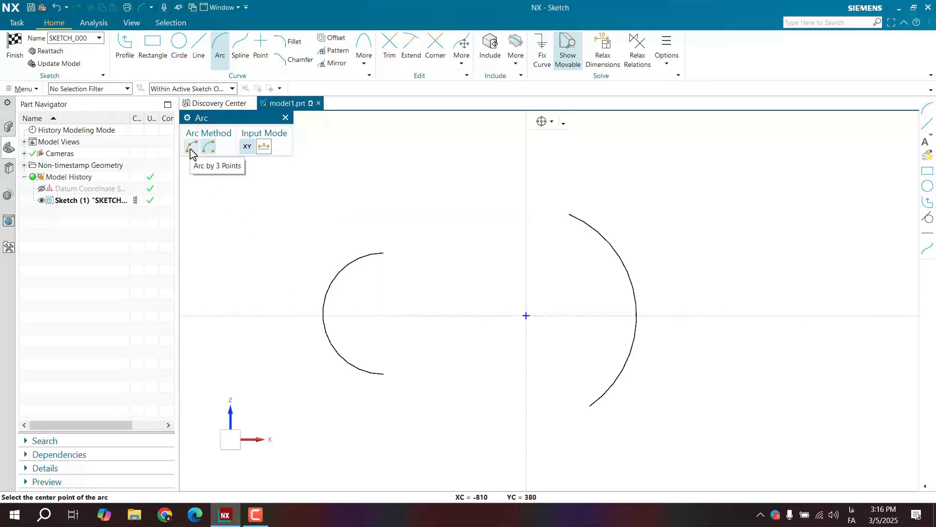
pyautogui.click(384, 313)
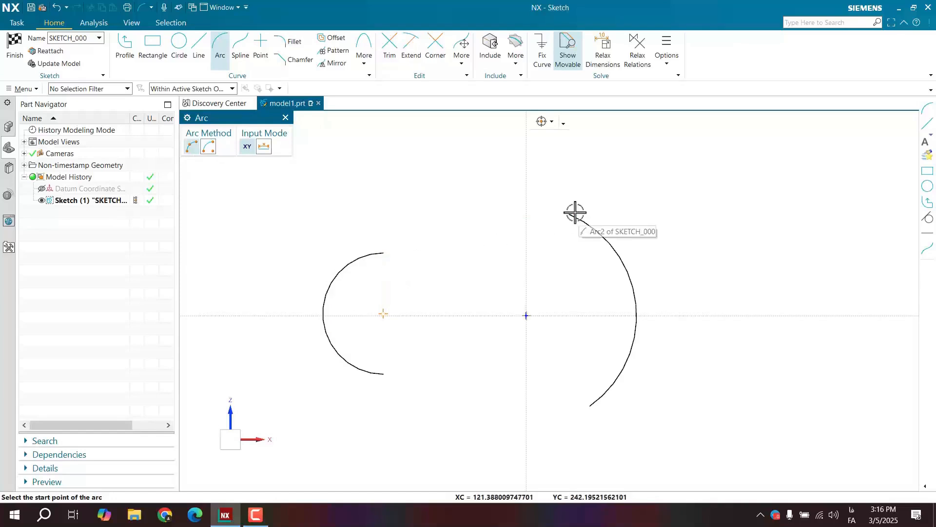
pyautogui.click(208, 147)
pyautogui.click(517, 440)
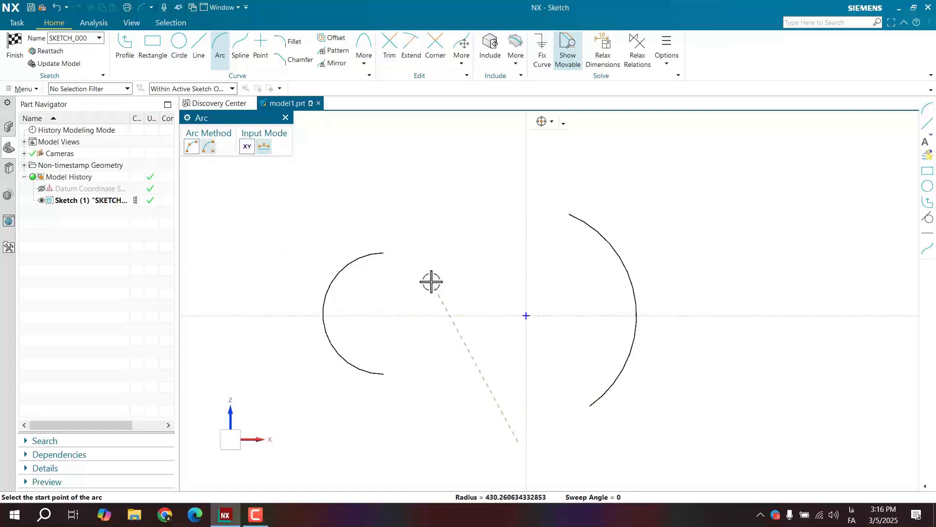
pyautogui.click(385, 253)
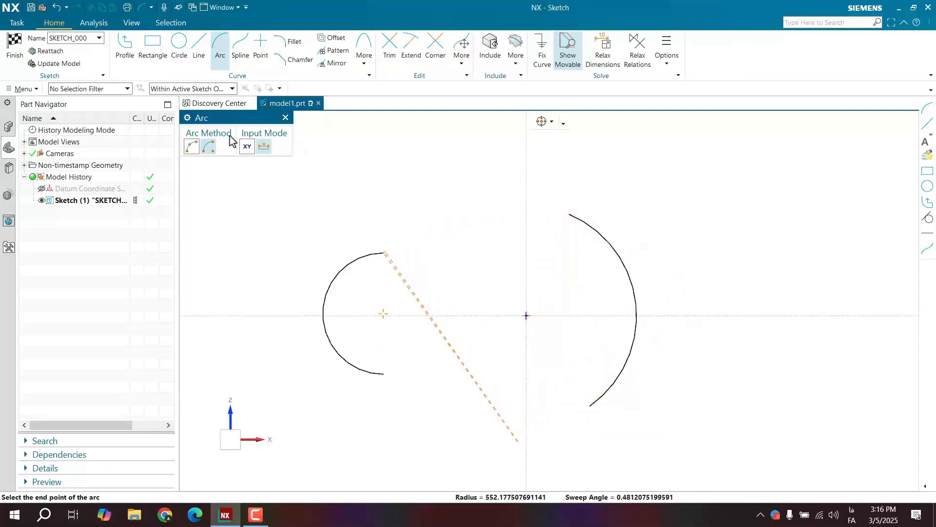
pyautogui.click(193, 147)
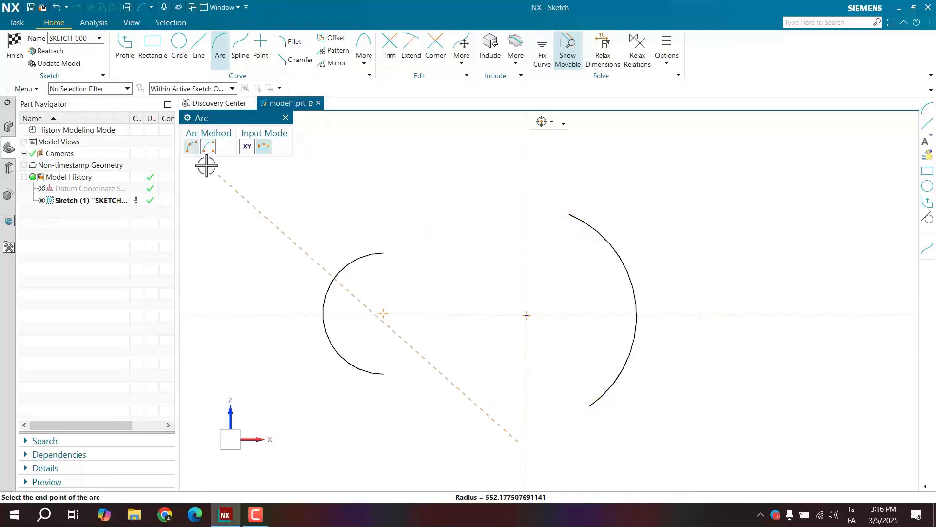
pyautogui.click(285, 118)
# - Sketch a three-point arc bulging upward that connects the upper endpoints of the two existing arcs
pyautogui.click(220, 48)
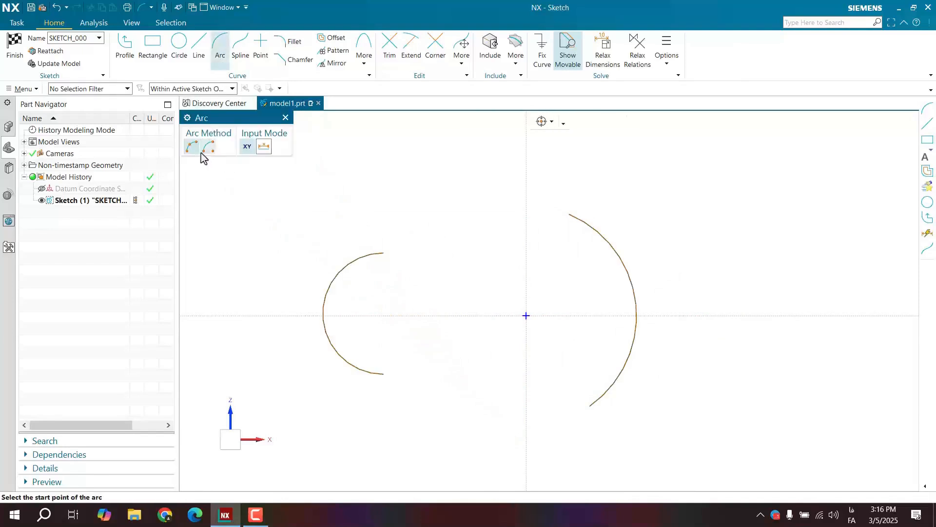
pyautogui.click(383, 252)
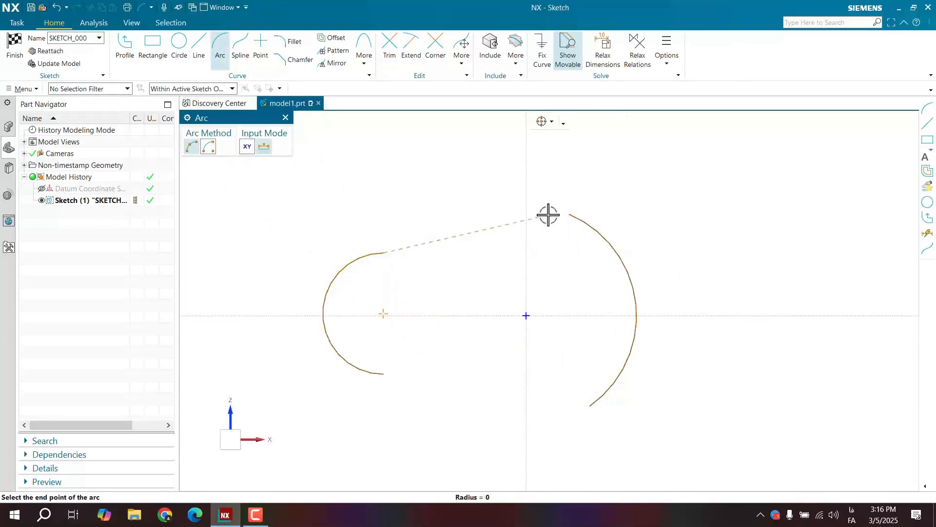
pyautogui.click(569, 214)
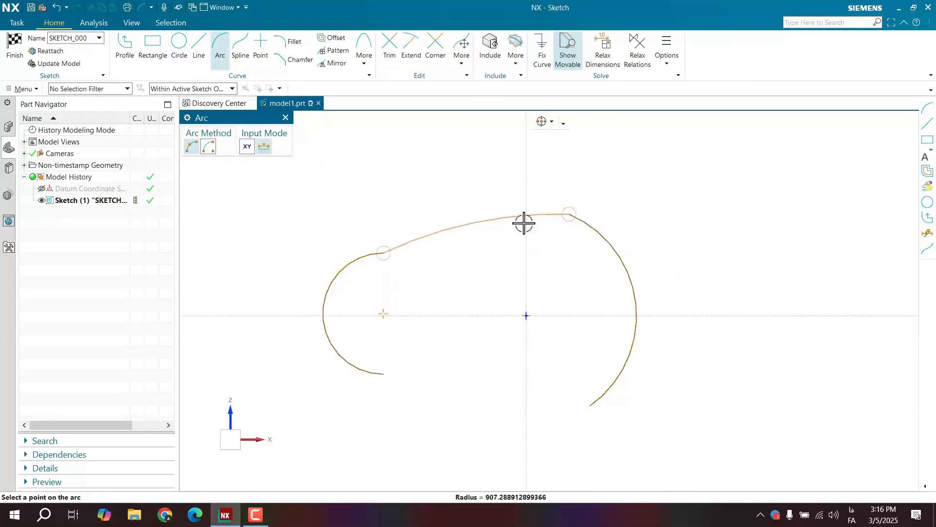
pyautogui.click(485, 213)
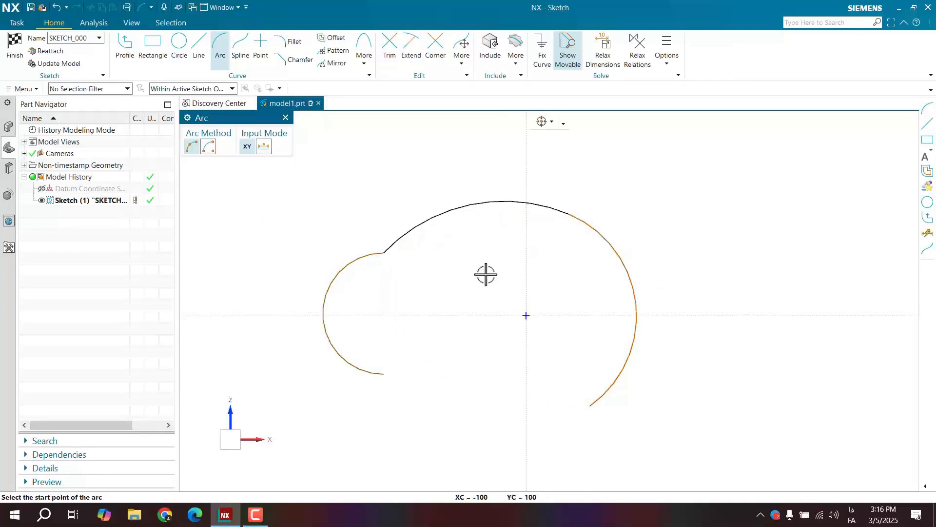
pyautogui.click(286, 118)
# - Make the small arc tangent to the connecting arc and reposition its free lower end
pyautogui.click(373, 254)
pyautogui.click(394, 241)
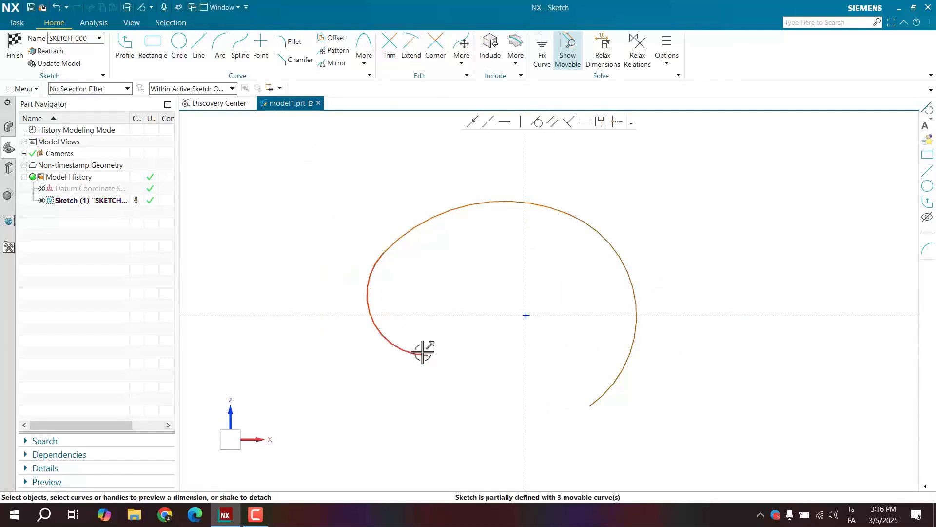
pyautogui.moveTo(424, 353); pyautogui.dragTo(388, 369)
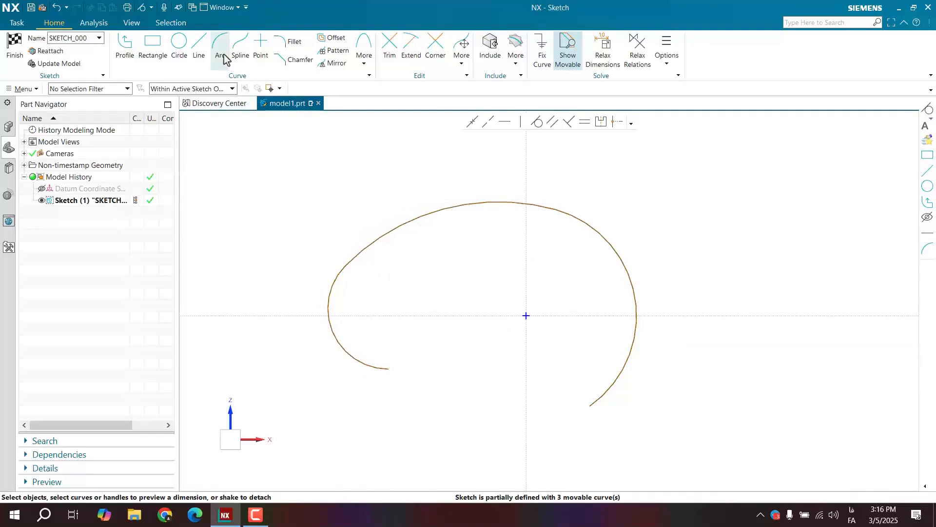
# - Sketch a separate arc by centre and endpoints, centred on the horizontal axis beyond the large arc, with a radius of about 253 mm
pyautogui.keyDown('shift'); pyautogui.moveTo(582, 334); pyautogui.dragTo(363, 336, button='middle'); pyautogui.keyUp('shift')
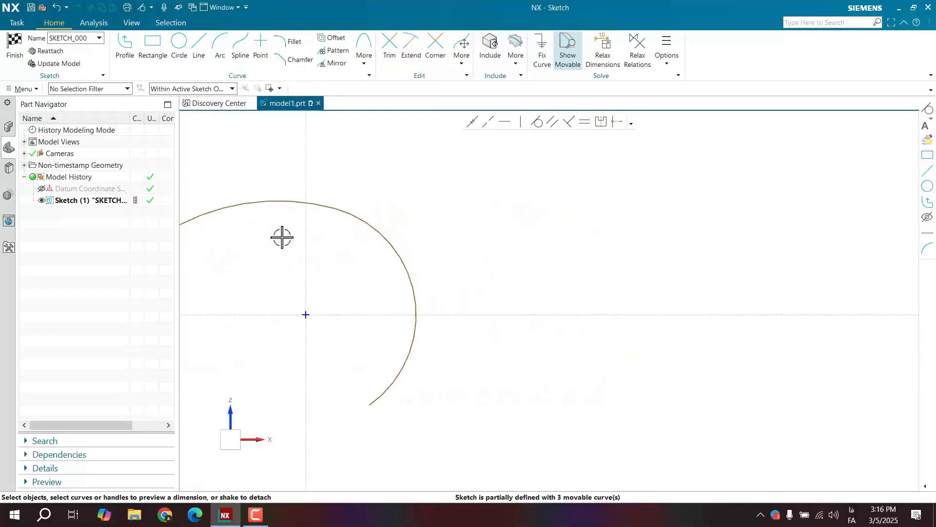
pyautogui.click(216, 54)
pyautogui.click(208, 146)
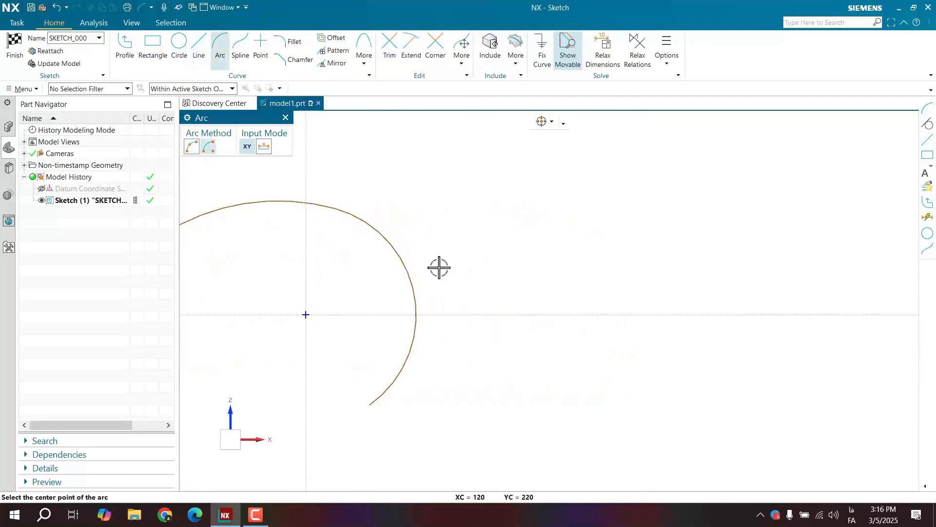
pyautogui.click(590, 315)
pyautogui.click(520, 236)
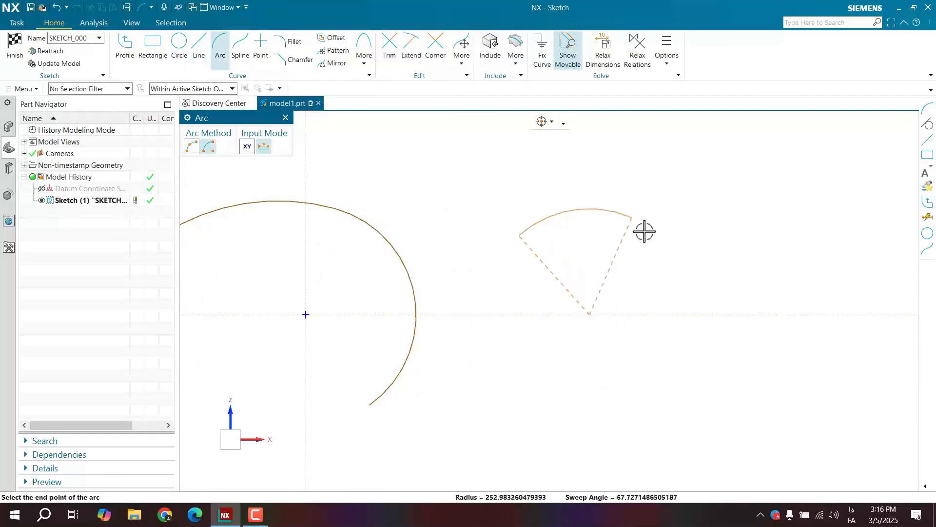
pyautogui.click(645, 232)
pyautogui.moveTo(643, 269)
pyautogui.keyDown('shift'); pyautogui.mouseDown(button='middle')
pyautogui.moveTo(632, 283)
pyautogui.moveTo(568, 267)
pyautogui.mouseUp(button='middle'); pyautogui.keyUp('shift')
pyautogui.click(286, 118)
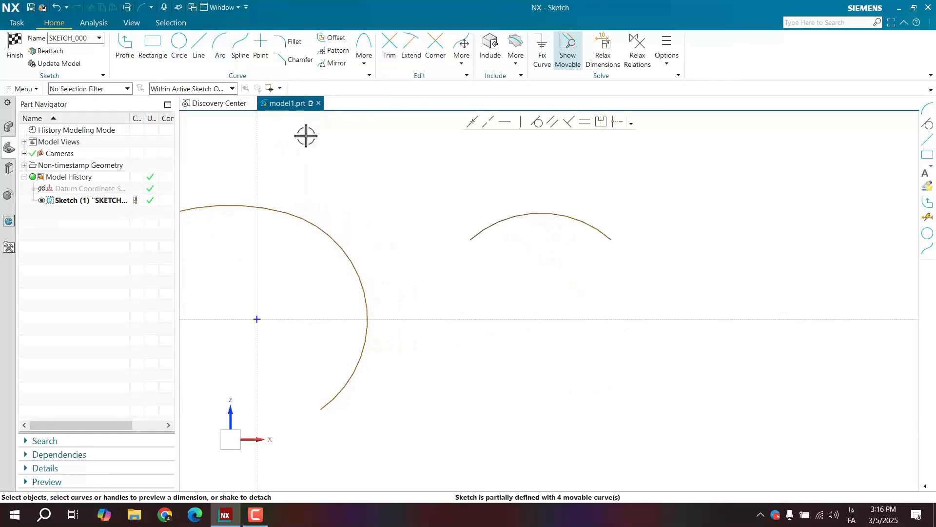
# - Dimension the separate arc's radius and set it to 250 mm
pyautogui.click(580, 220)
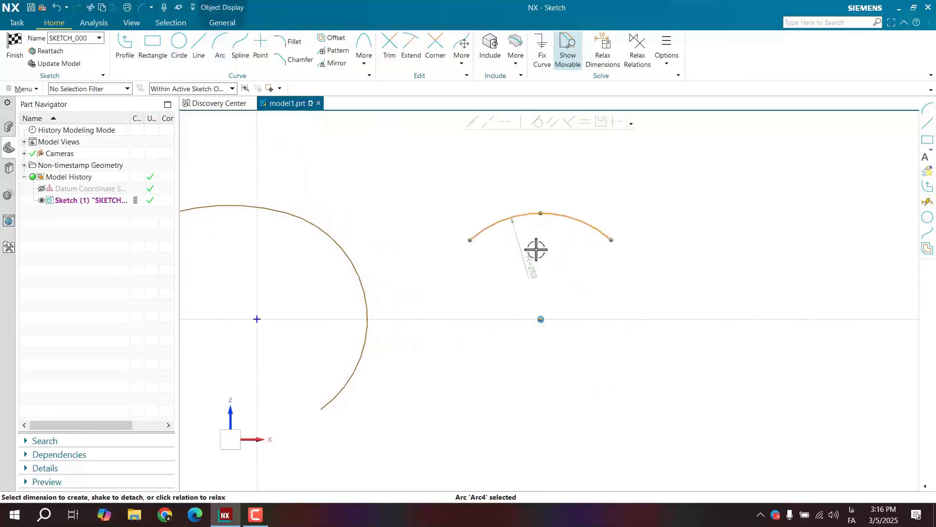
pyautogui.click(515, 205)
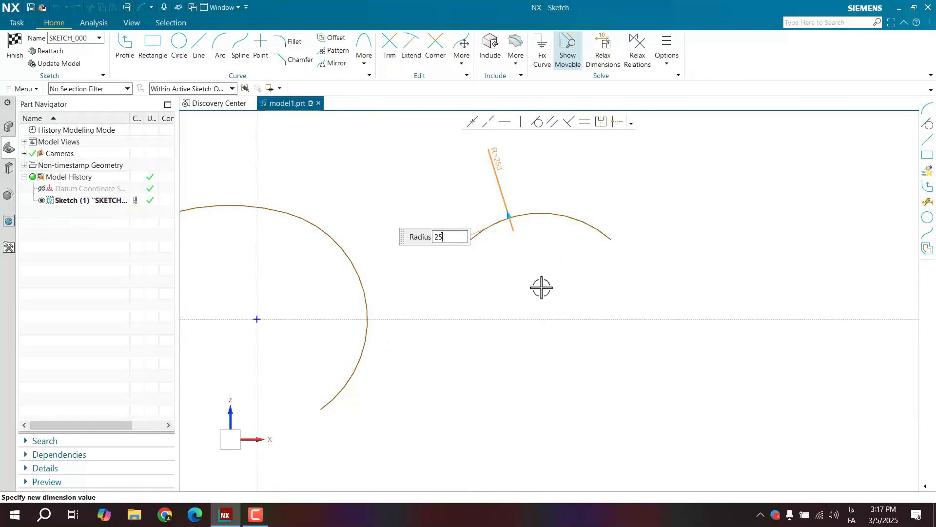
pyautogui.press('Return')
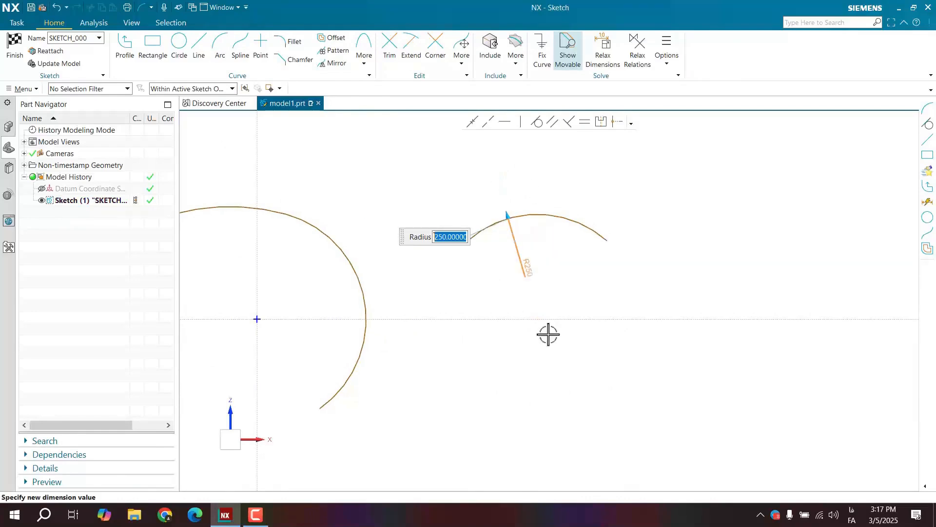
pyautogui.press('Return')
# - Move the centre of the R250 arc onto the sketch origin and swing its right end downward along the arc
pyautogui.moveTo(453, 244)
pyautogui.mouseDown()
pyautogui.moveTo(456, 259)
pyautogui.moveTo(447, 244)
pyautogui.mouseUp()
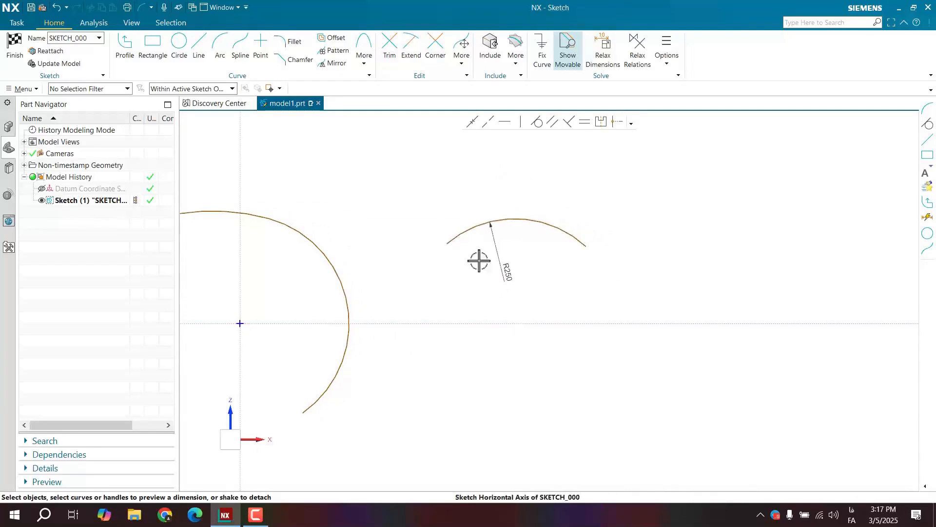
pyautogui.click(483, 224)
pyautogui.moveTo(513, 324); pyautogui.dragTo(240, 324)
pyautogui.keyDown('shift'); pyautogui.moveTo(296, 295); pyautogui.dragTo(366, 301, button='middle'); pyautogui.keyUp('shift')
pyautogui.moveTo(380, 252); pyautogui.dragTo(377, 293)
# - Delete the three other connected arcs, keeping only the R250 arc
pyautogui.click(285, 268)
pyautogui.rightClick(420, 313)
pyautogui.click(475, 302)
pyautogui.keyDown('shift'); pyautogui.moveTo(247, 268); pyautogui.dragTo(342, 265, button='middle'); pyautogui.keyUp('shift')
pyautogui.rightClick(315, 224)
pyautogui.click(367, 214)
pyautogui.rightClick(215, 294)
pyautogui.click(272, 283)
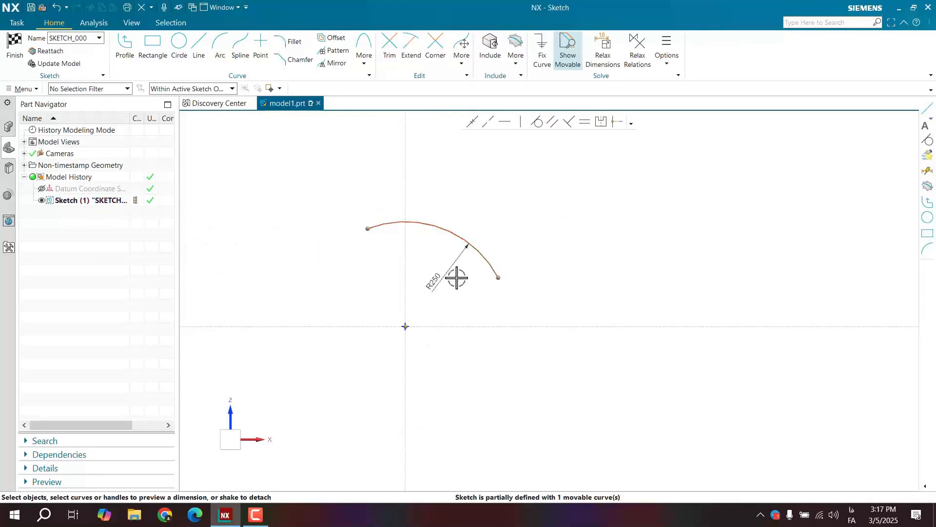
# - Draw two lines from the origin, one to each endpoint of the R250 arc
pyautogui.click(199, 55)
pyautogui.click(405, 326)
pyautogui.click(498, 277)
pyautogui.click(405, 326)
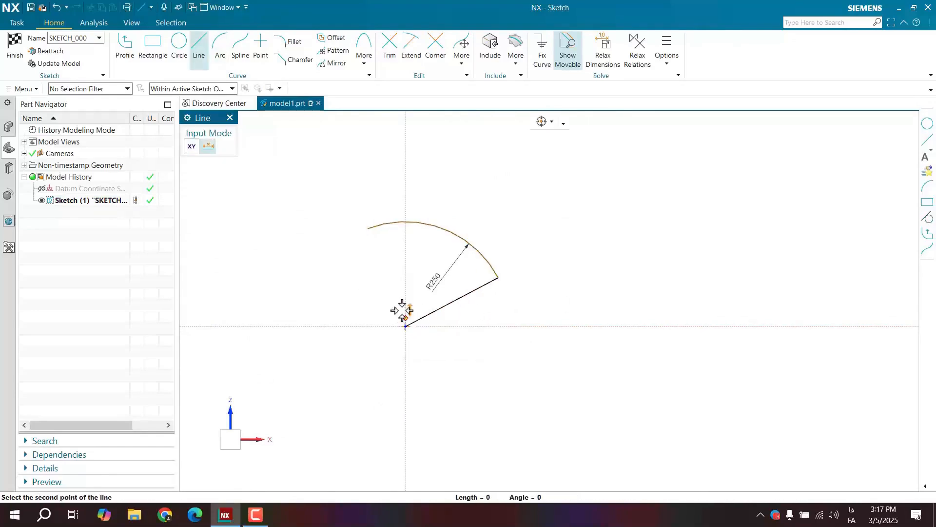
pyautogui.click(369, 229)
pyautogui.press('Escape')
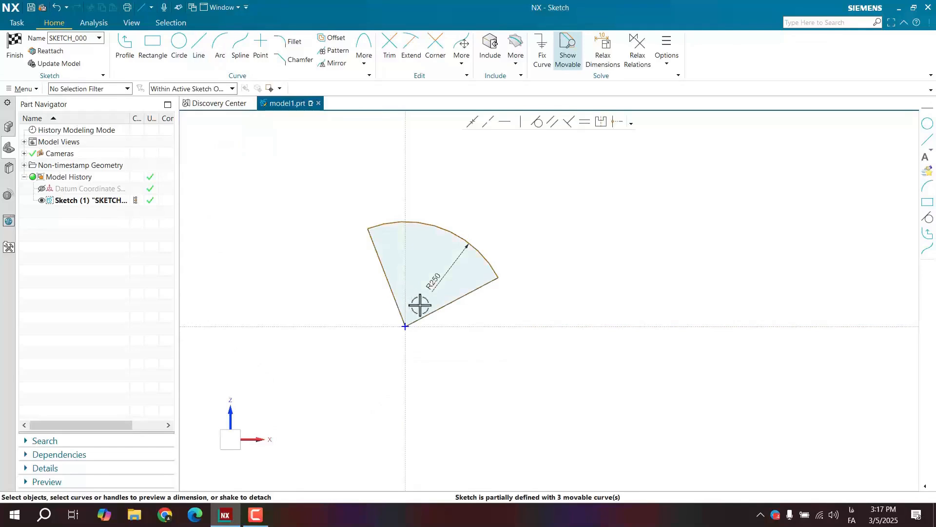
# - Convert the two lines between the origin and the arc's endpoints to reference lines
pyautogui.rightClick(392, 294)
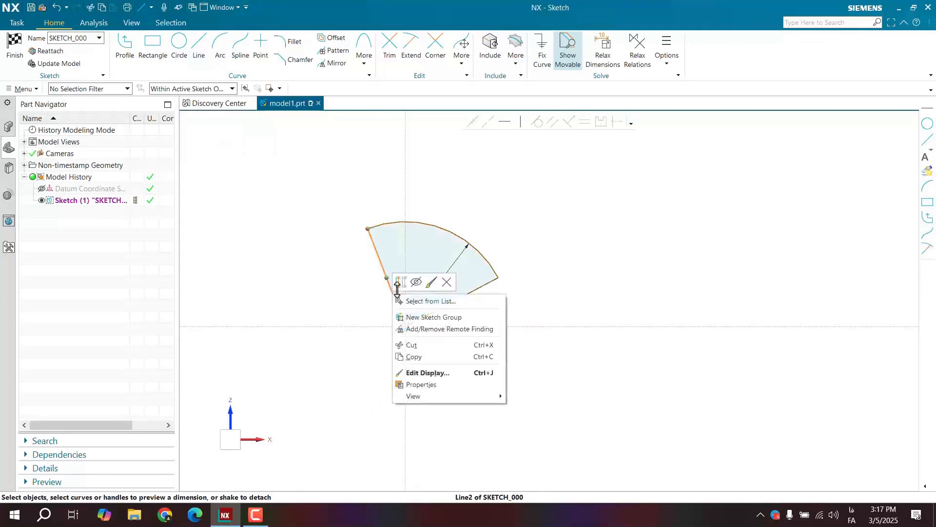
pyautogui.click(400, 280)
pyautogui.rightClick(441, 307)
pyautogui.click(447, 296)
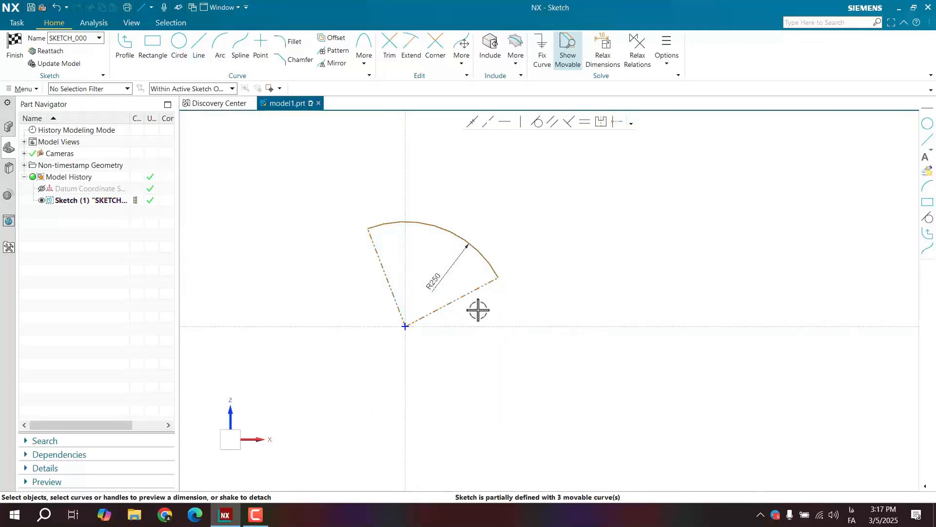
# - Dimension the angle between the two reference lines as 110° and swing the arc's free left endpoint slightly about the origin
pyautogui.click(476, 293)
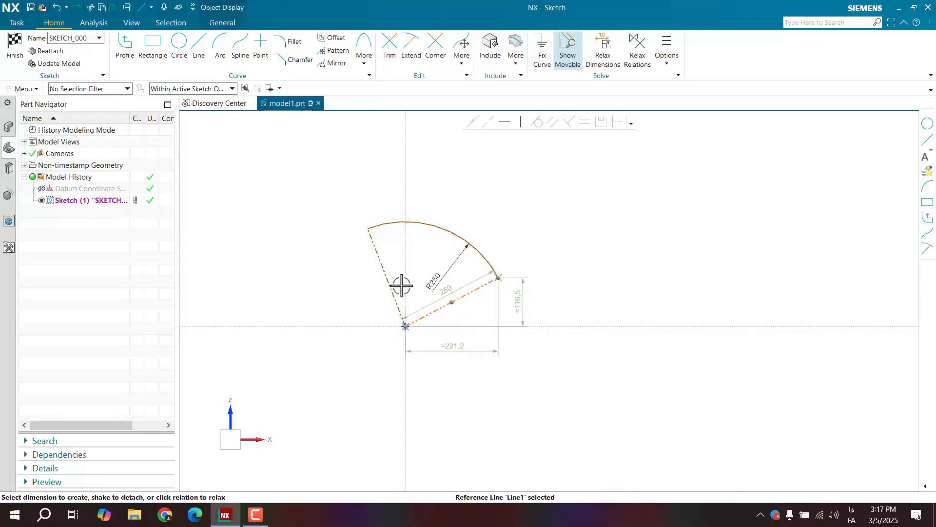
pyautogui.click(391, 283)
pyautogui.moveTo(455, 341); pyautogui.dragTo(423, 247)
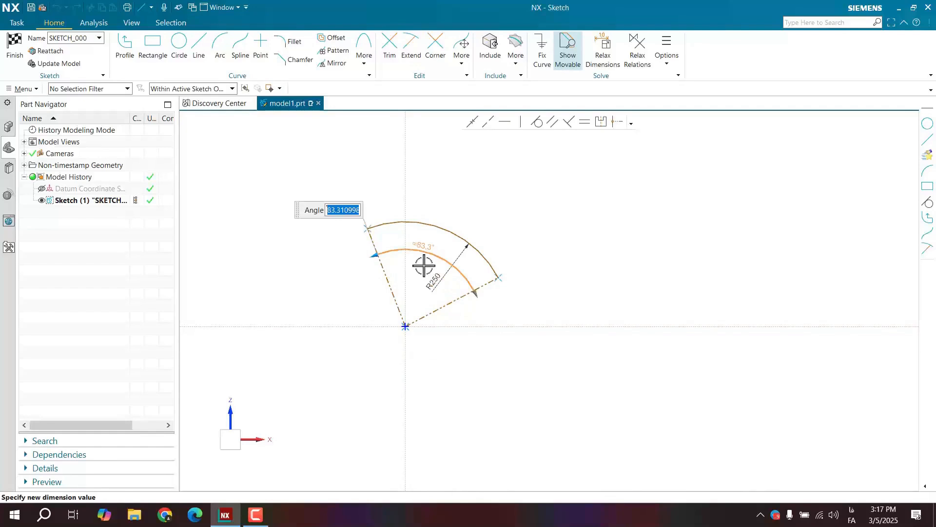
pyautogui.write('110')
pyautogui.press('Return')
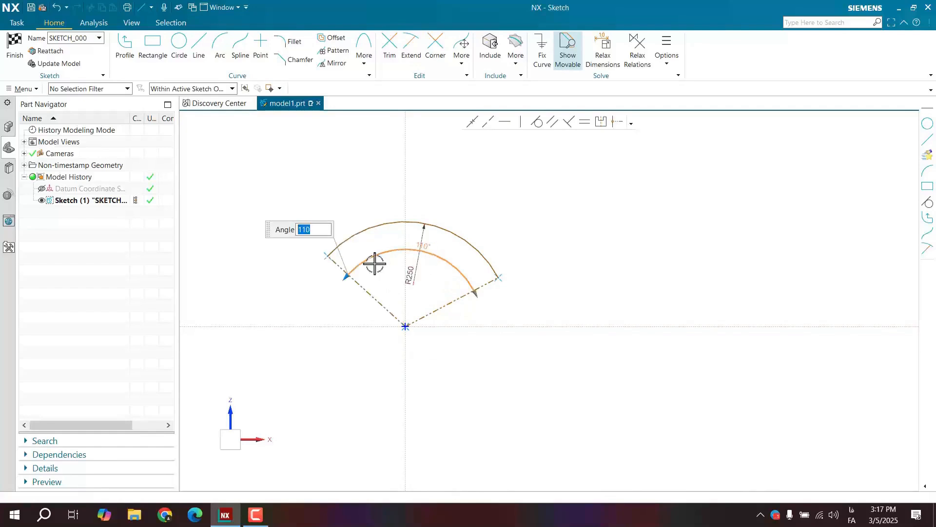
pyautogui.moveTo(328, 257); pyautogui.dragTo(346, 269)
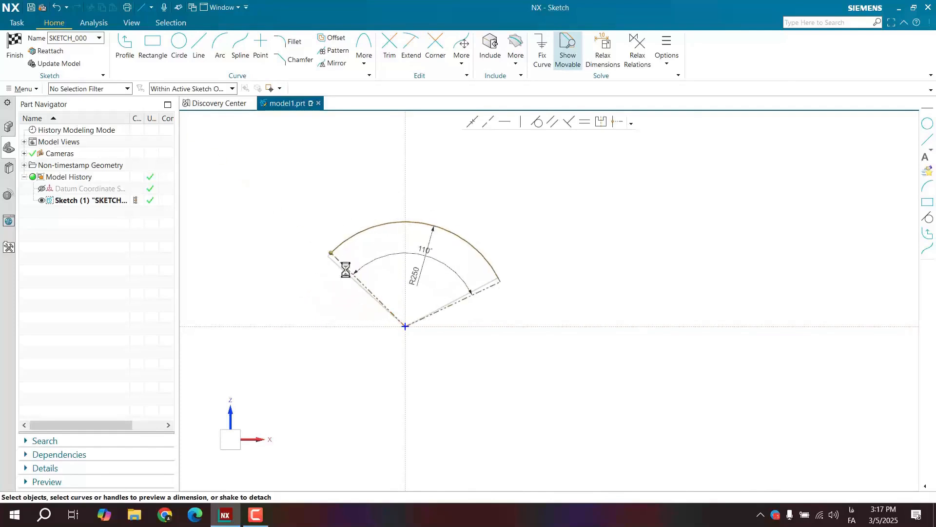
# - Dimension the angle between the right reference line and the horizontal sketch axis as 30°
pyautogui.click(489, 289)
pyautogui.click(556, 326)
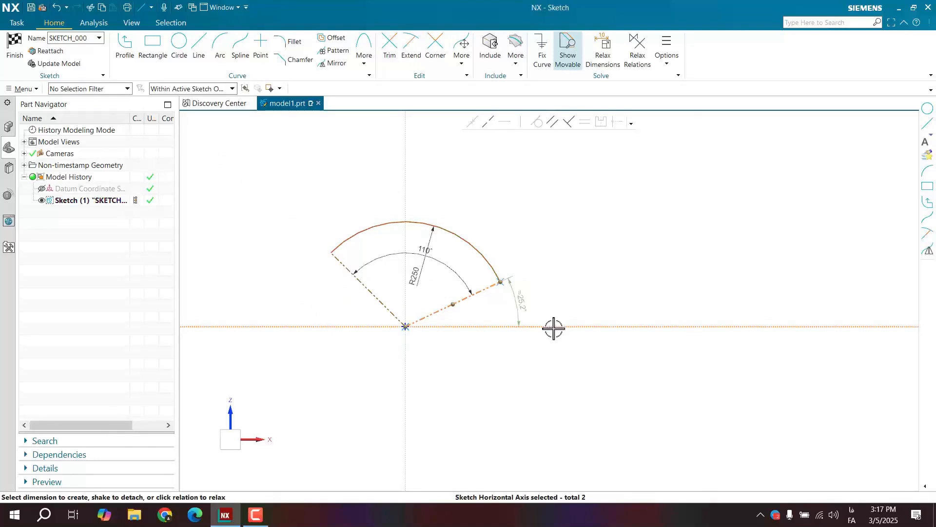
pyautogui.click(538, 303)
pyautogui.write('3')
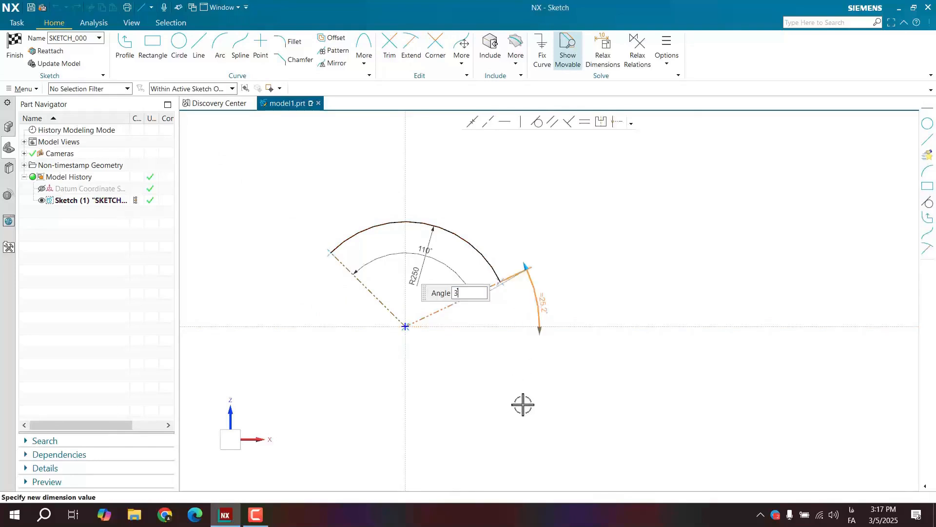
pyautogui.write('0')
pyautogui.press('Return')
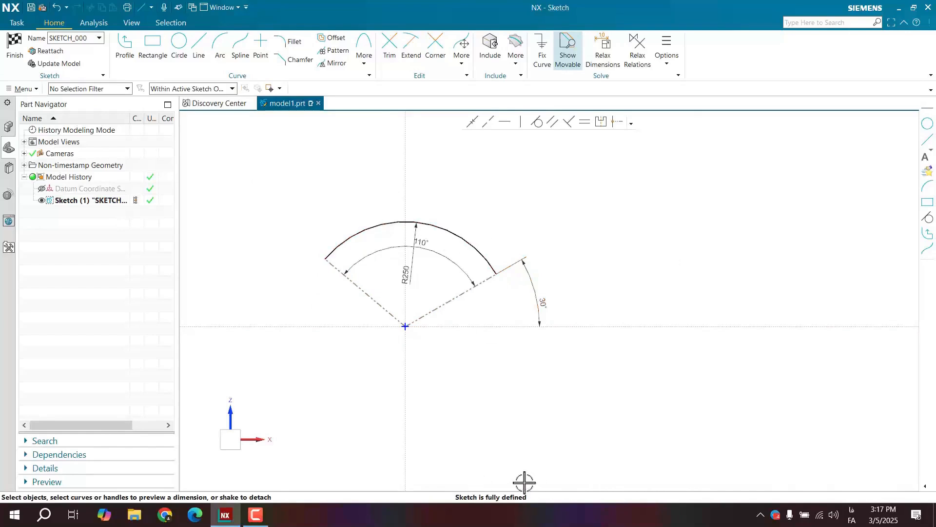
pyautogui.keyDown('shift'); pyautogui.moveTo(377, 352); pyautogui.dragTo(434, 355, button='middle'); pyautogui.keyUp('shift')
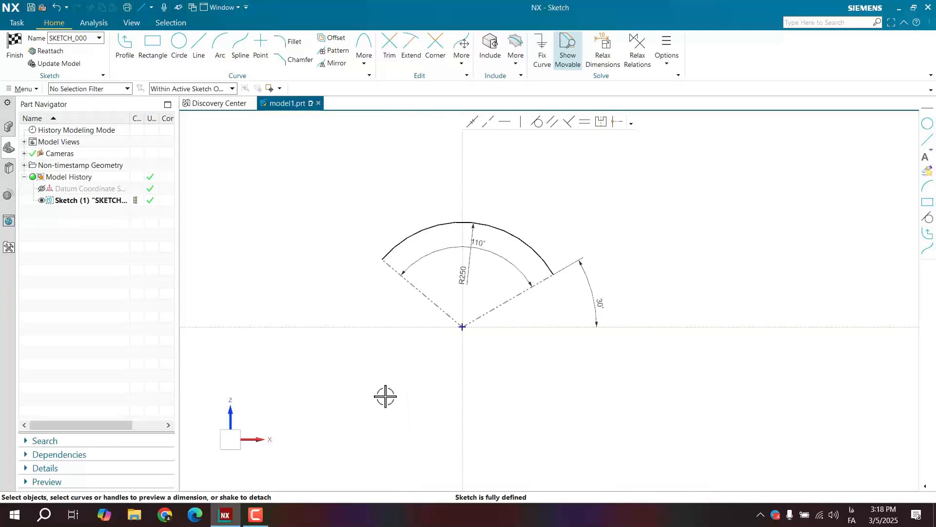